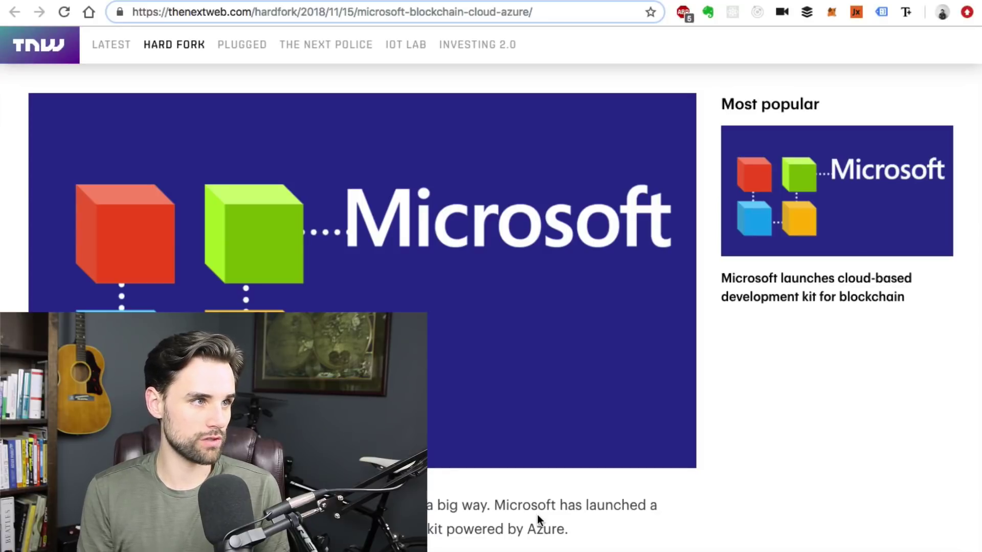
scroll(645, 528, "down", 2)
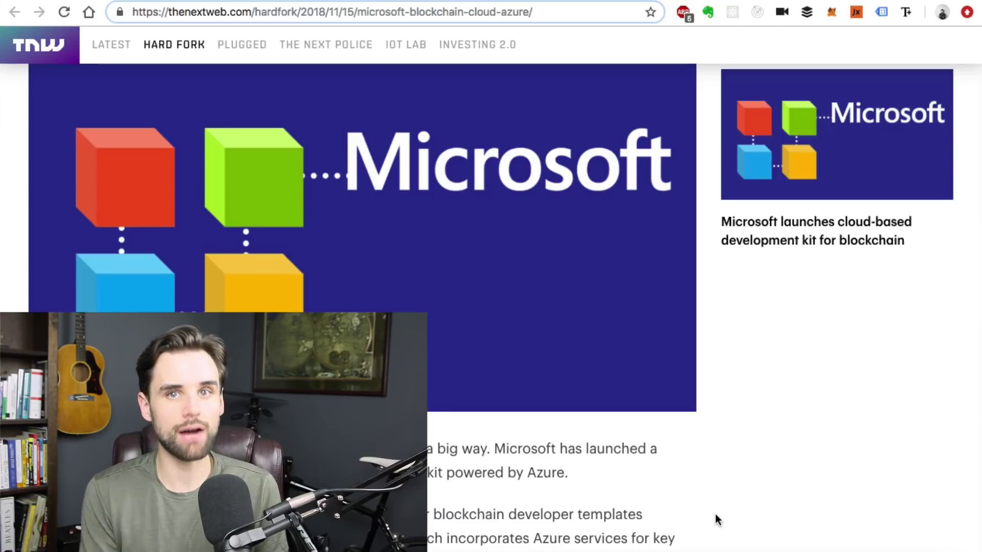
scroll(716, 515, "down", 1)
scroll(715, 513, "down", 4)
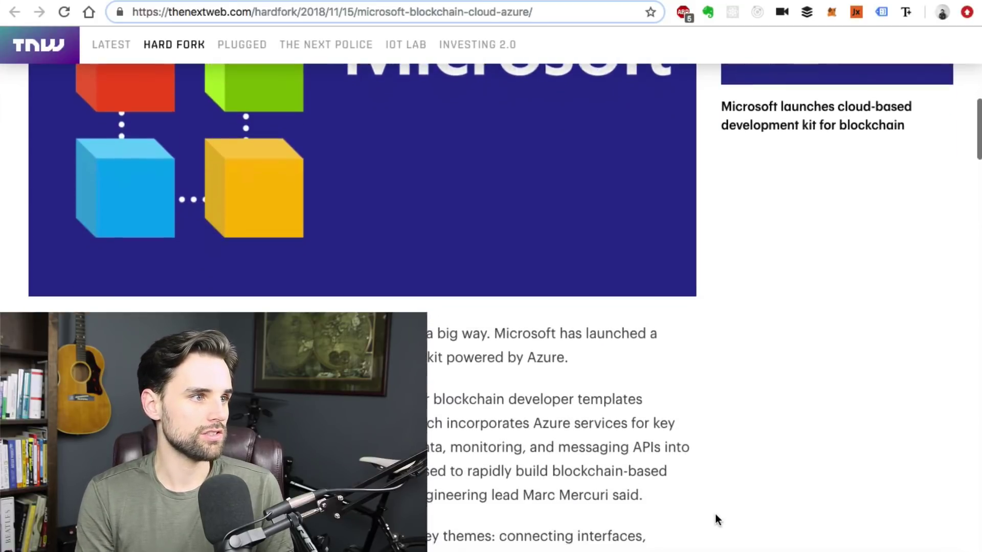
scroll(716, 515, "down", 4)
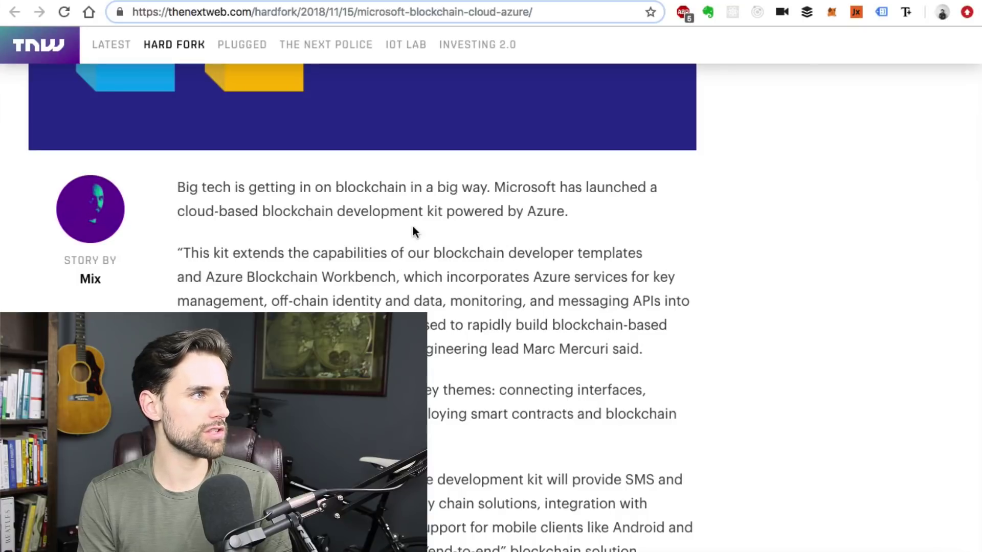
scroll(412, 228, "up", 2)
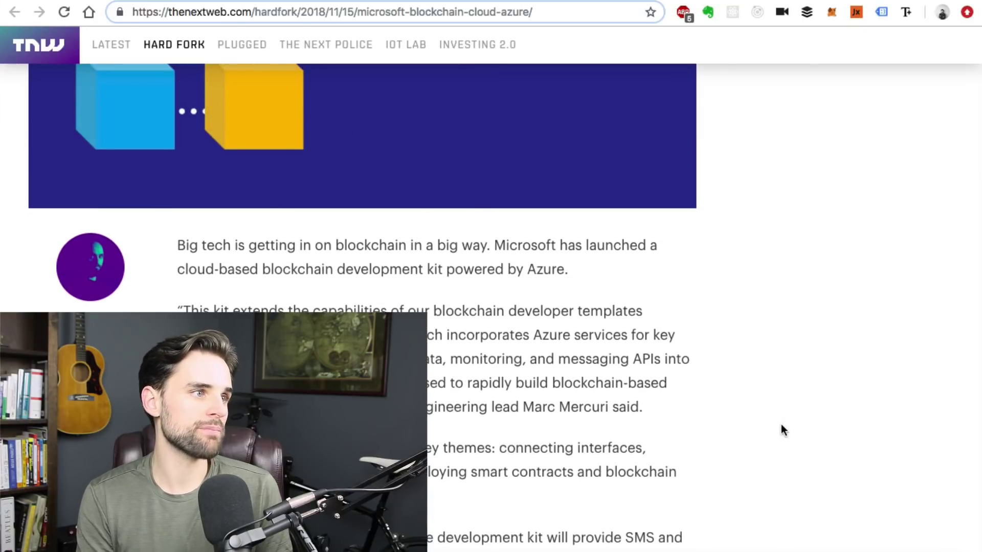
scroll(781, 424, "down", 1)
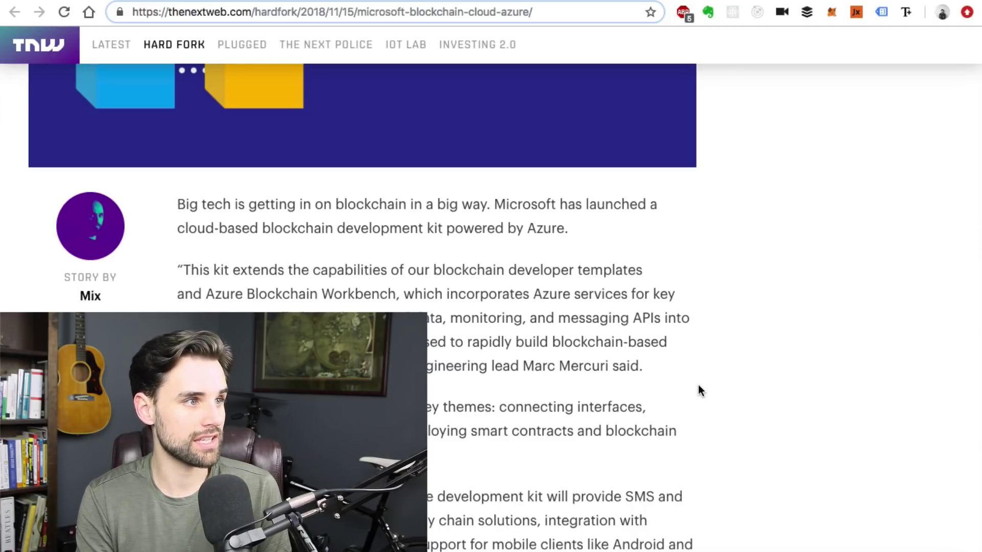
scroll(698, 386, "down", 2)
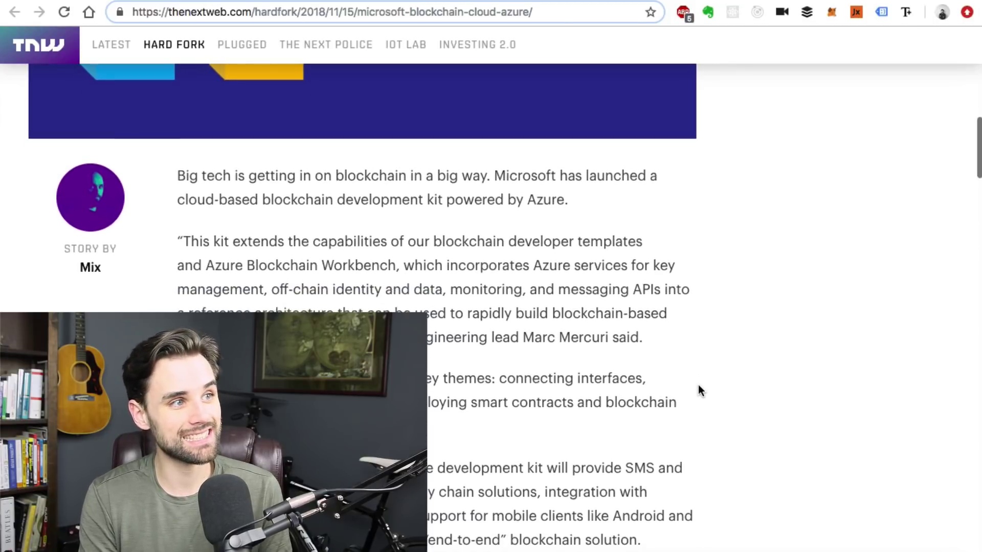
scroll(697, 386, "down", 1)
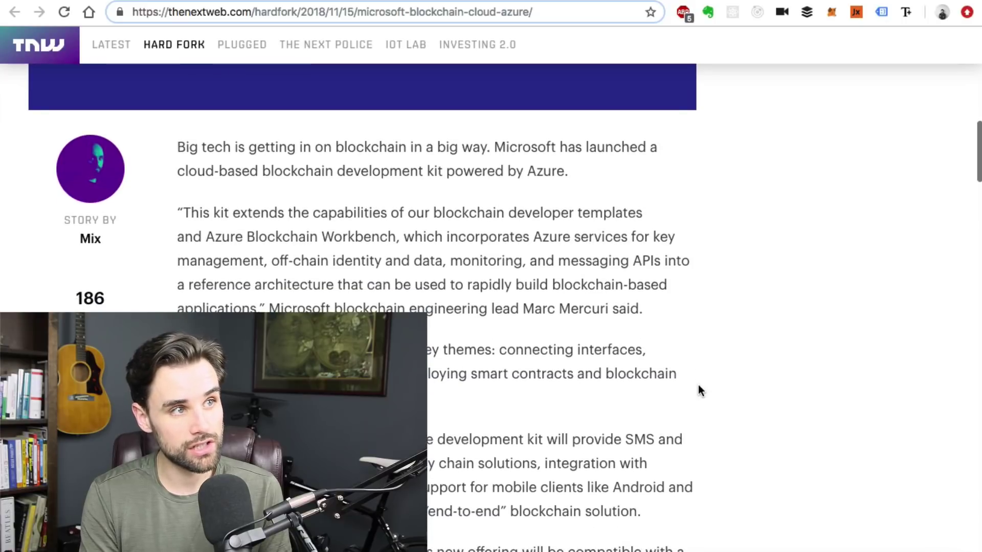
scroll(698, 390, "down", 2)
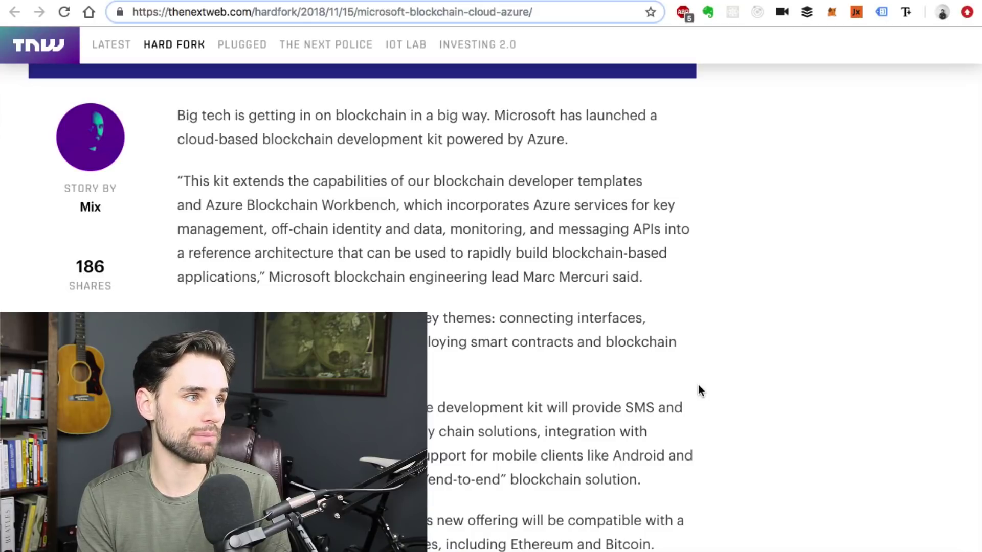
scroll(698, 389, "down", 1)
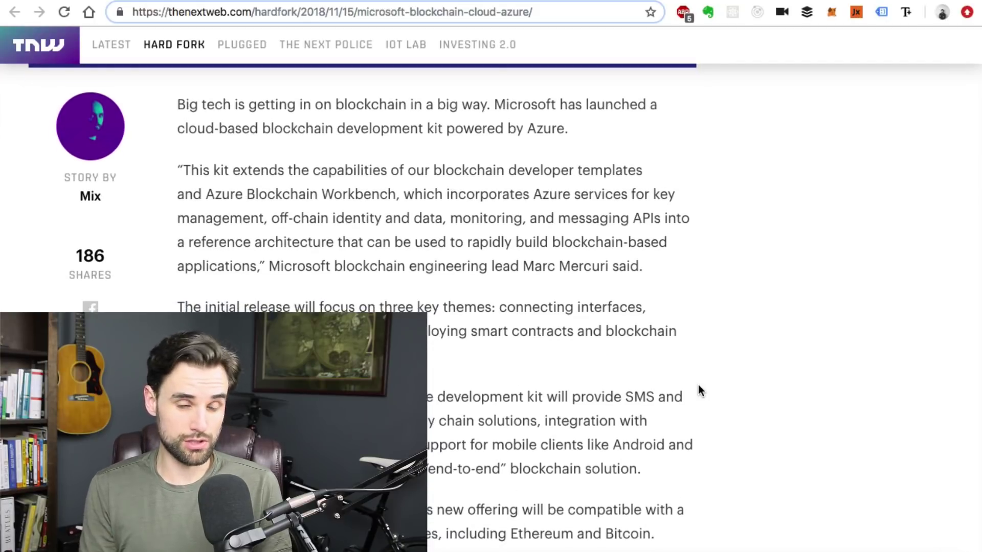
scroll(697, 390, "down", 5)
scroll(697, 390, "down", 1)
scroll(698, 390, "down", 2)
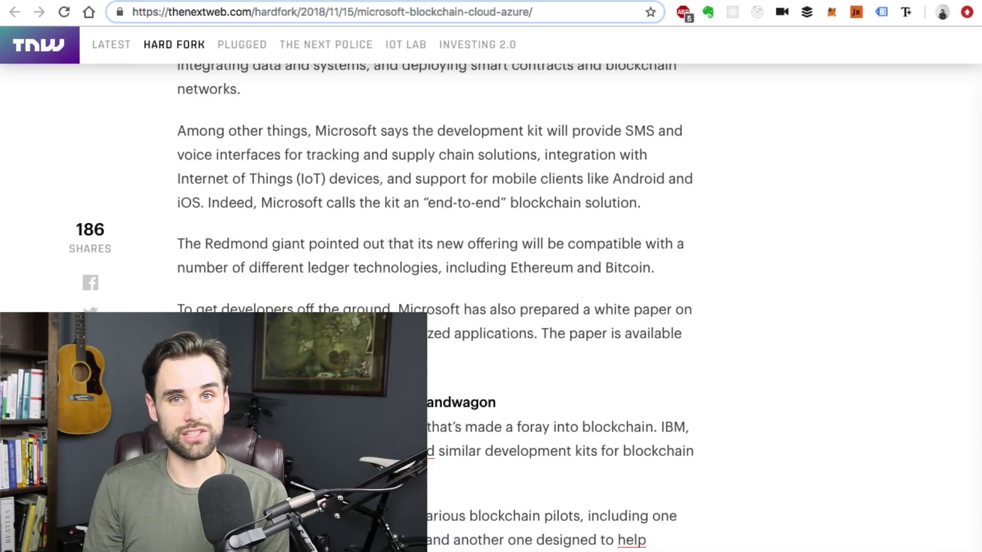
Switch to the tab with the Azure-Samples blockchain-development-kit GitHub repository
key("ctrl+Tab")
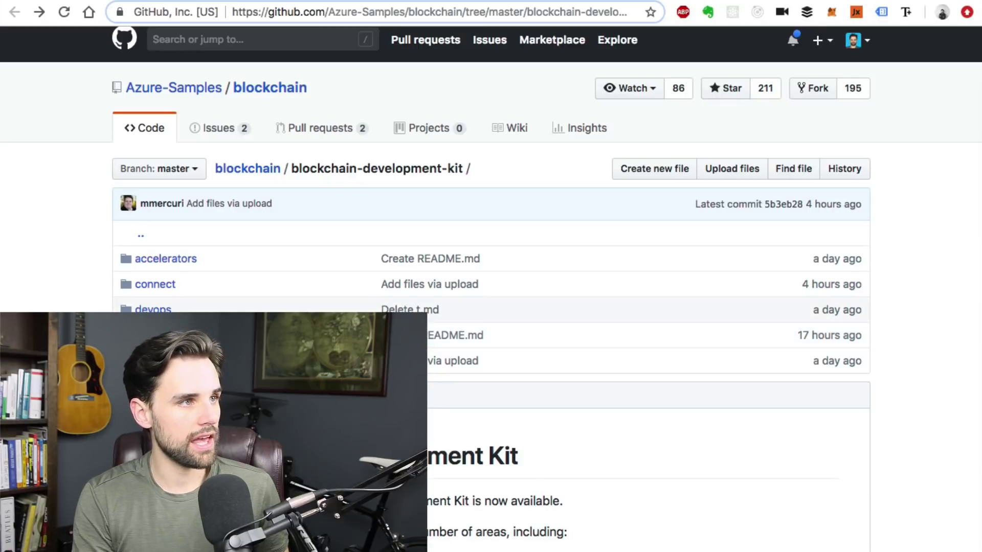
scroll(533, 461, "down", 1)
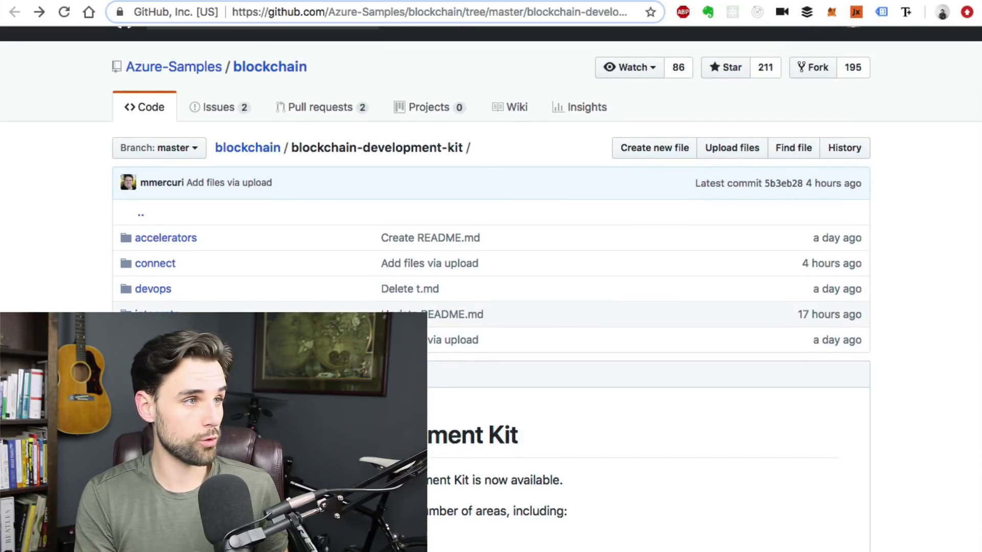
scroll(232, 223, "down", 1)
scroll(233, 223, "down", 3)
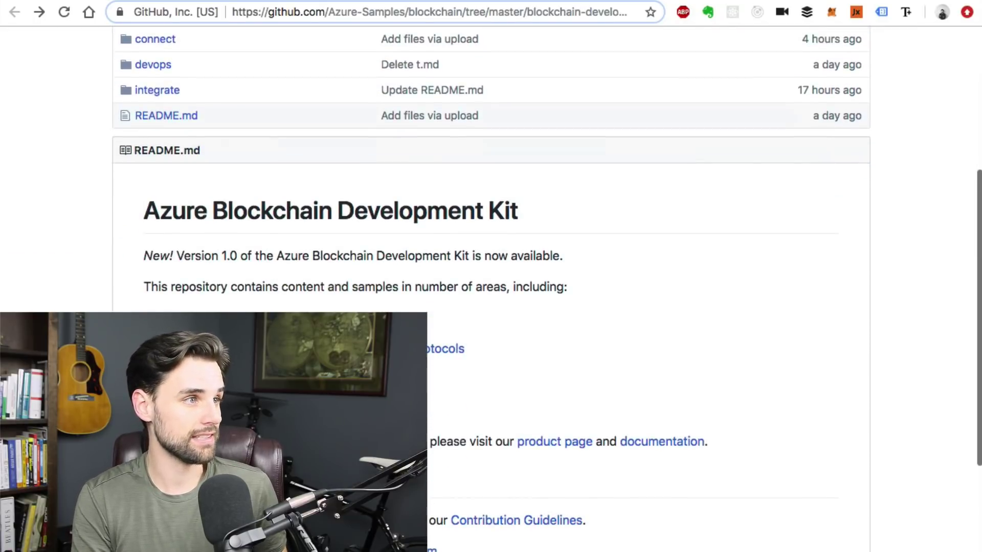
Select the Azure Blockchain Development Kit README heading, then switch to the MSFTBlockchain Twitter tab
triple_click(238, 209)
scroll(269, 269, "down", 2)
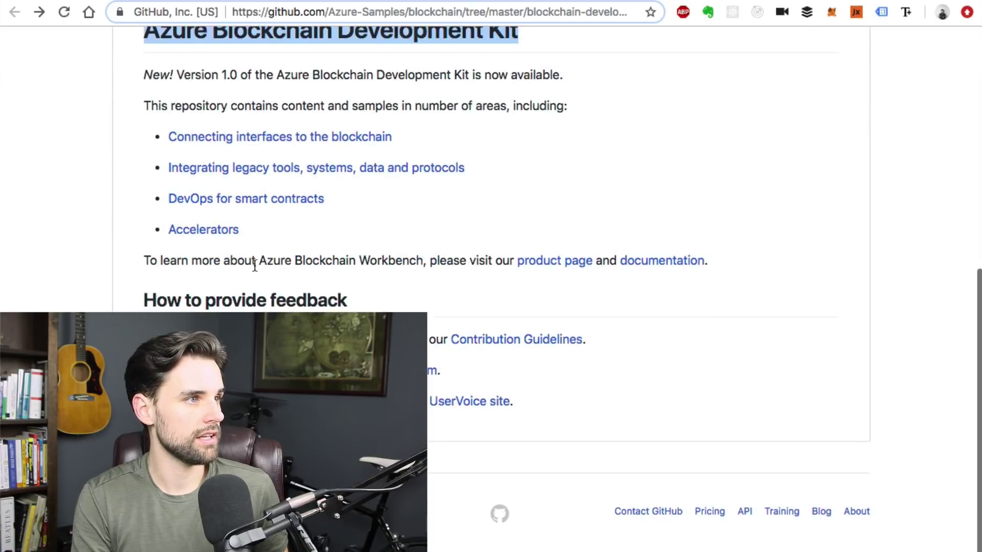
scroll(268, 266, "up", 5)
left_click(421, 2)
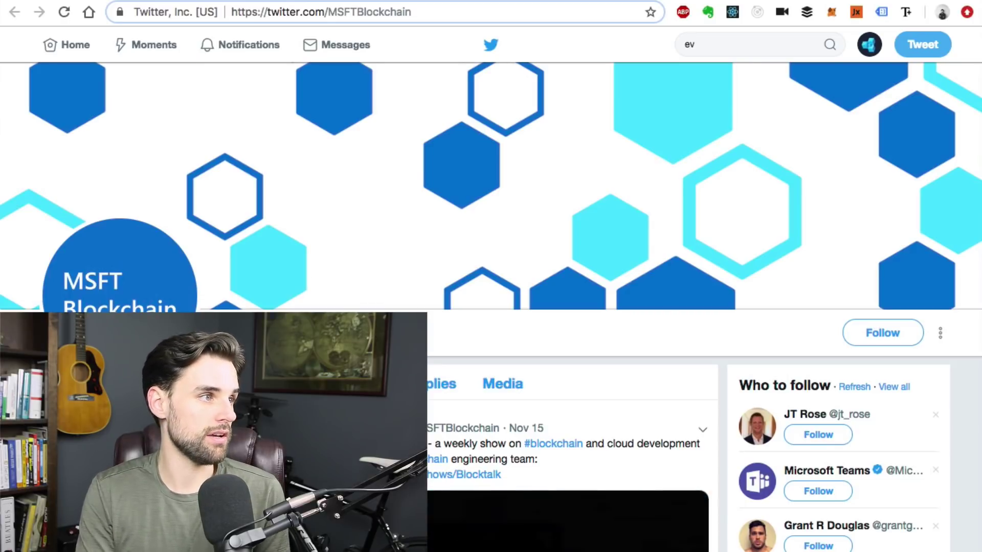
scroll(491, 307, "down", 1)
scroll(491, 307, "down", 3)
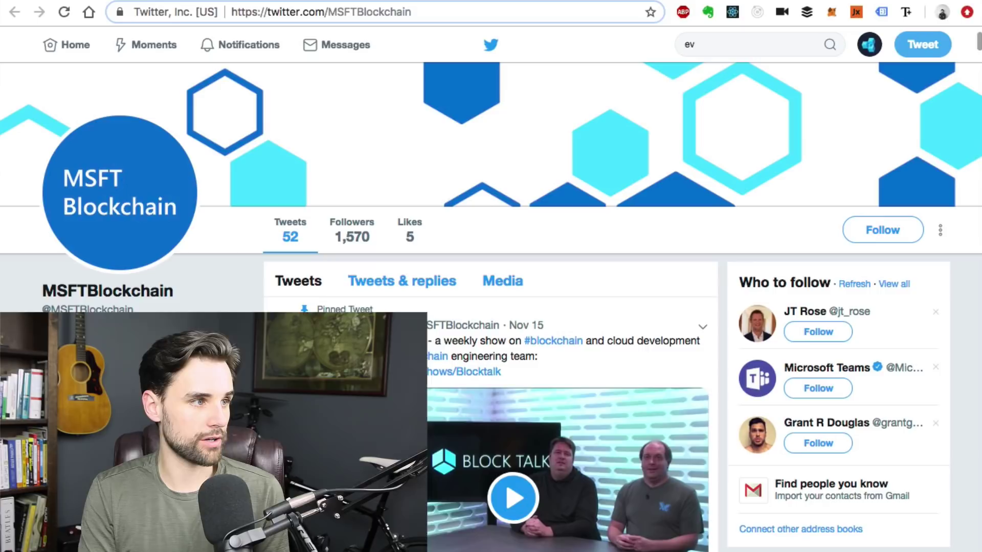
scroll(491, 307, "down", 1)
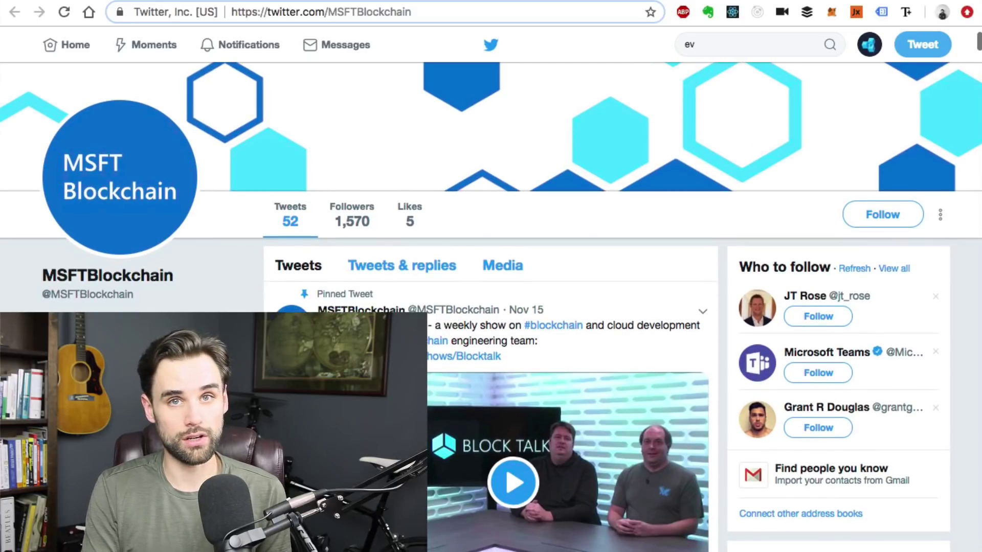
scroll(491, 307, "up", 1)
scroll(491, 307, "down", 5)
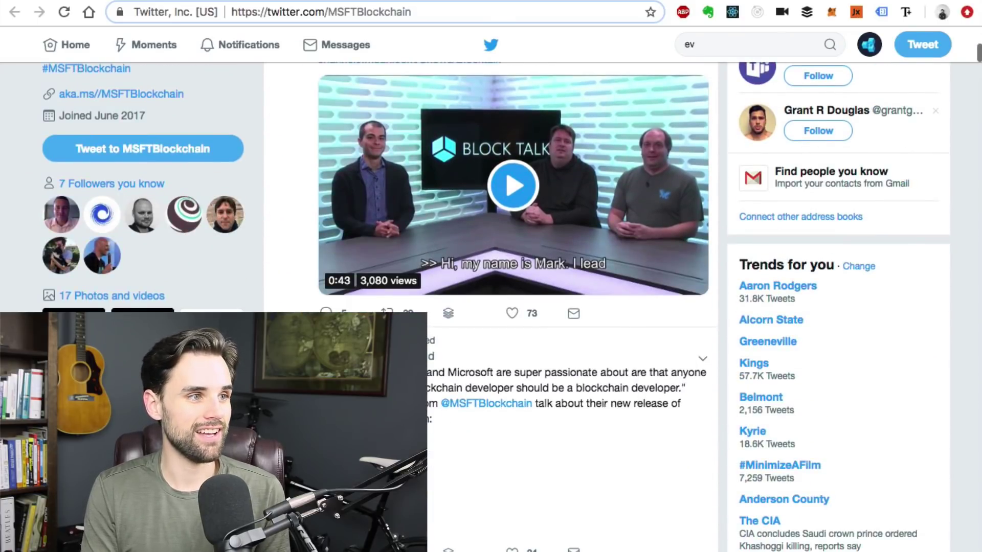
scroll(490, 307, "down", 1)
scroll(491, 307, "up", 10)
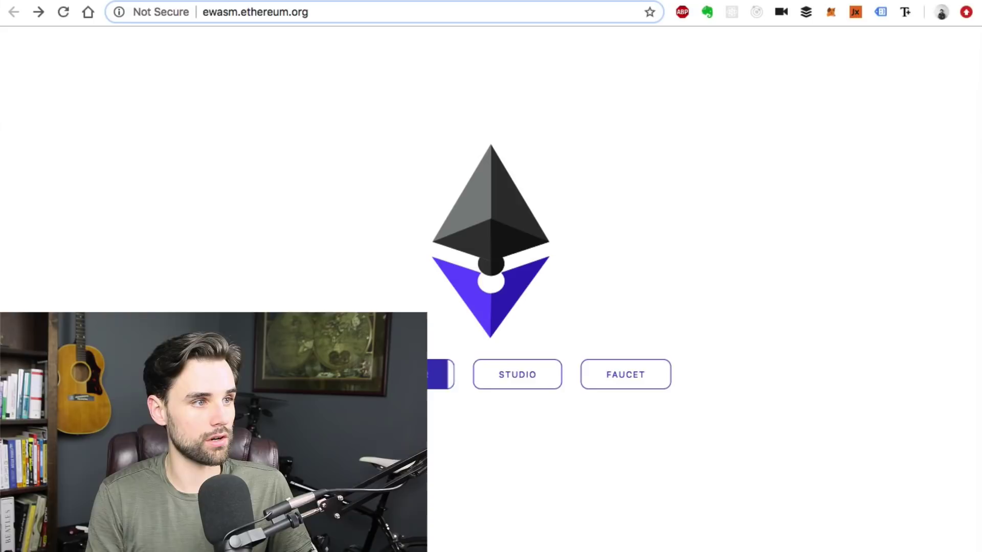
Briefly visit the ewasm block explorer and Studio pages, then open the testnet faucet
left_click(407, 374)
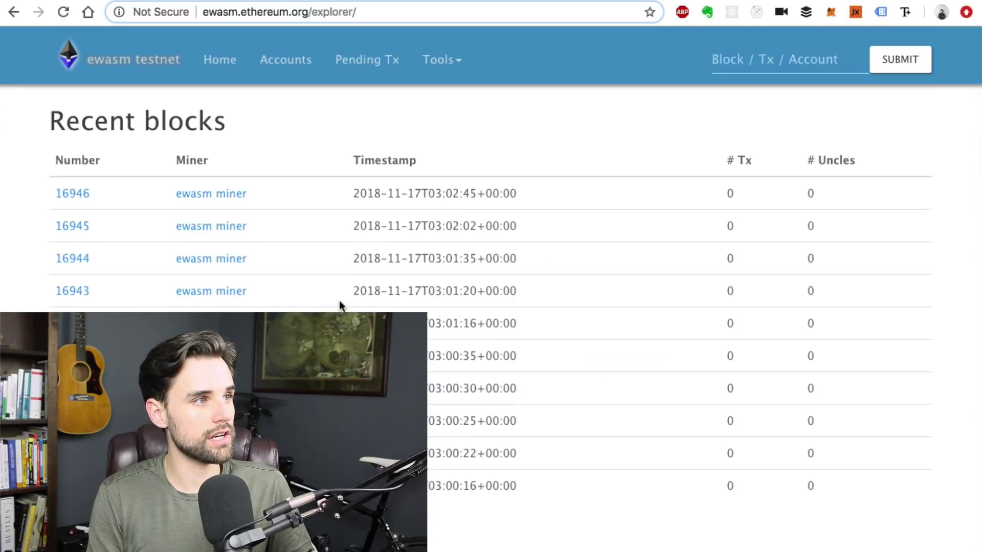
scroll(256, 200, "down", 2)
scroll(256, 200, "up", 2)
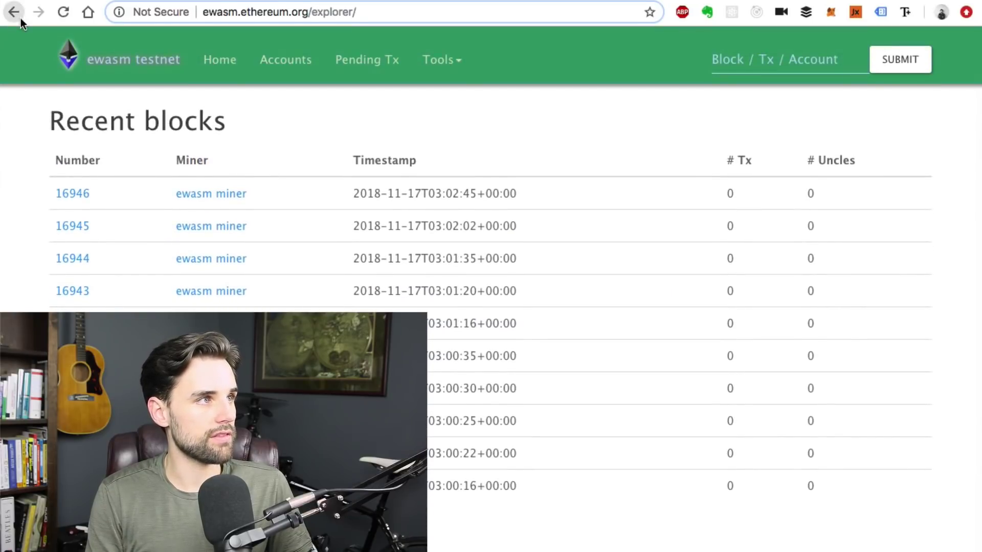
left_click(14, 12)
left_click(493, 373)
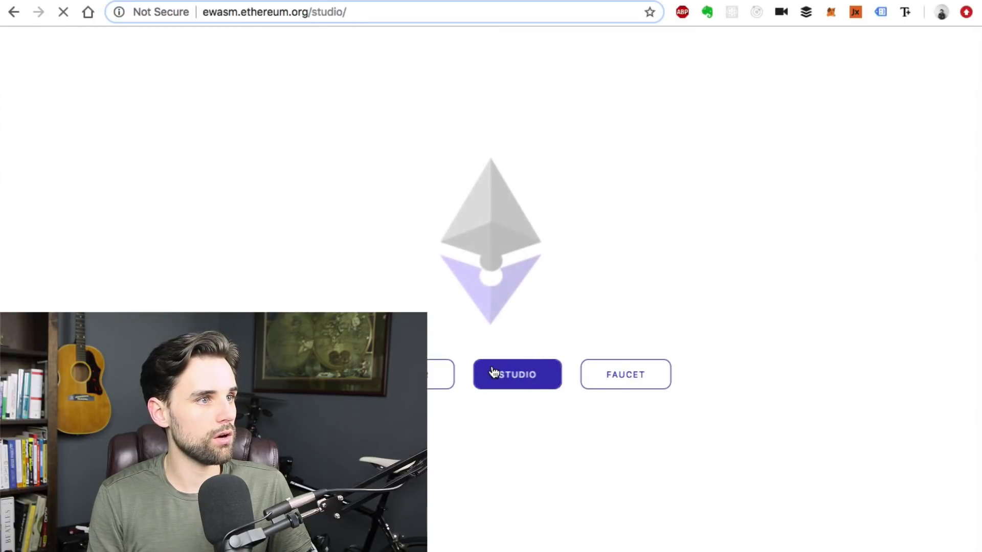
scroll(250, 299, "down", 2)
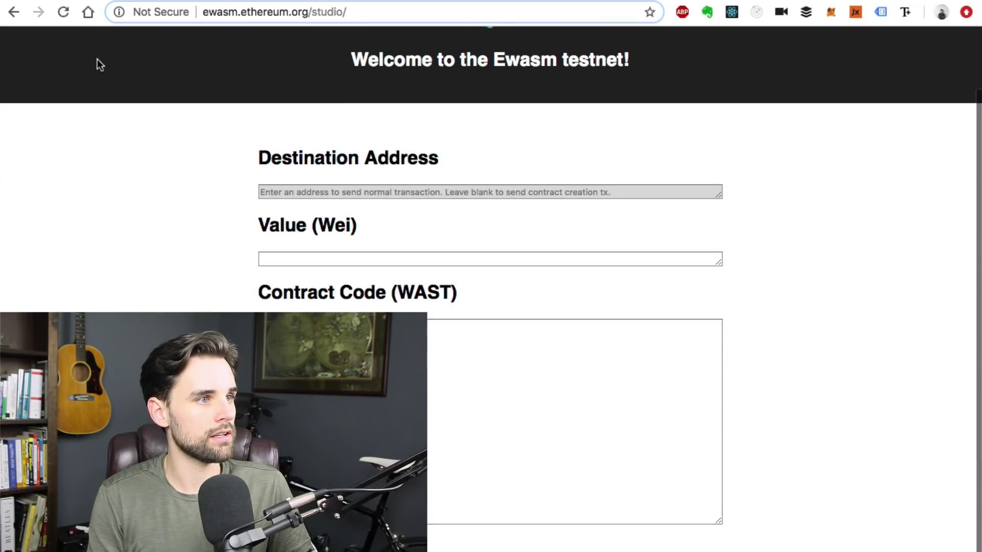
left_click(14, 11)
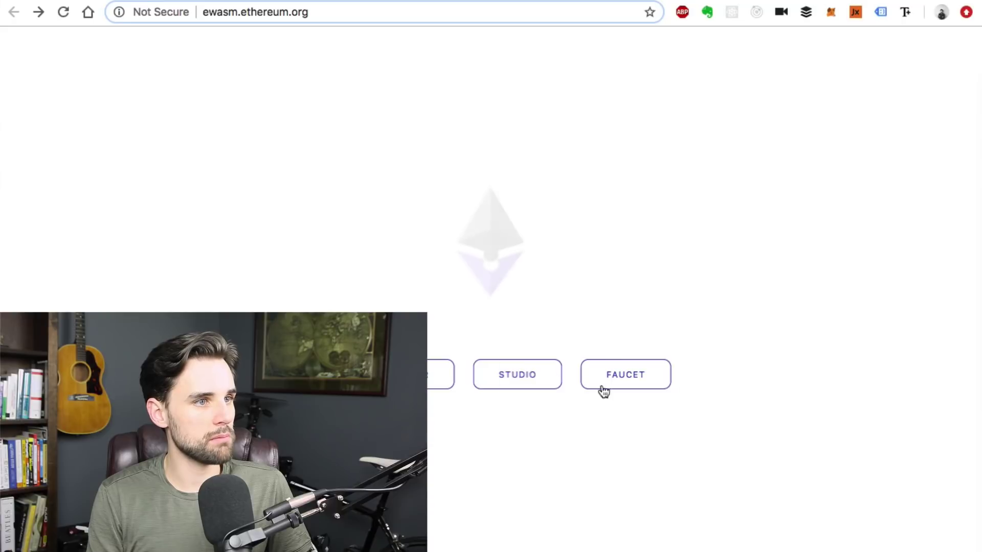
left_click(608, 384)
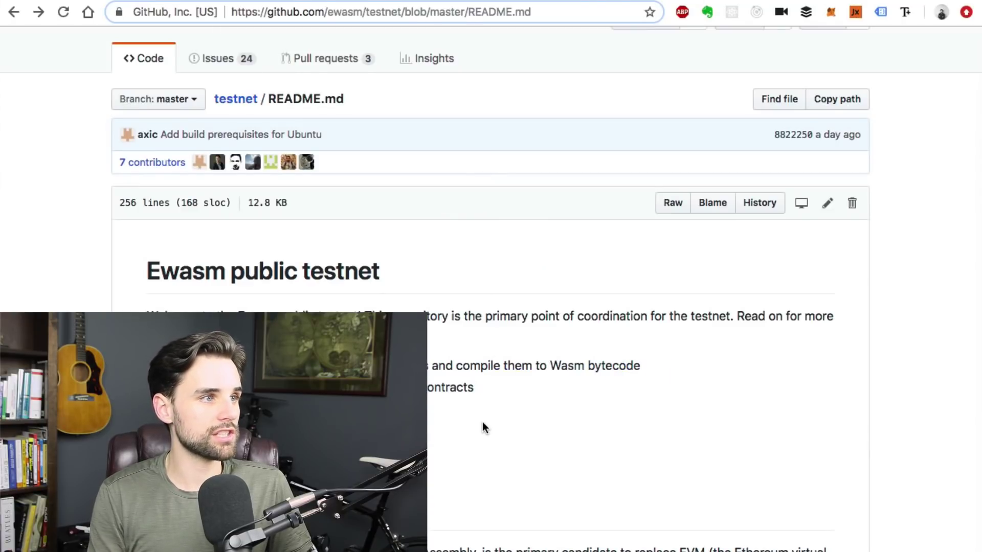
scroll(483, 427, "up", 2)
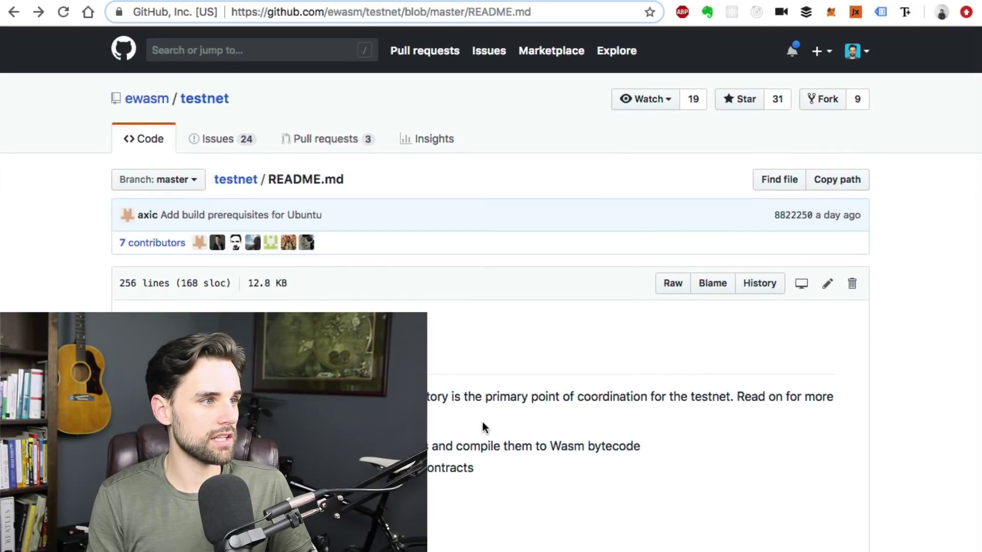
scroll(482, 427, "down", 3)
scroll(483, 422, "down", 1)
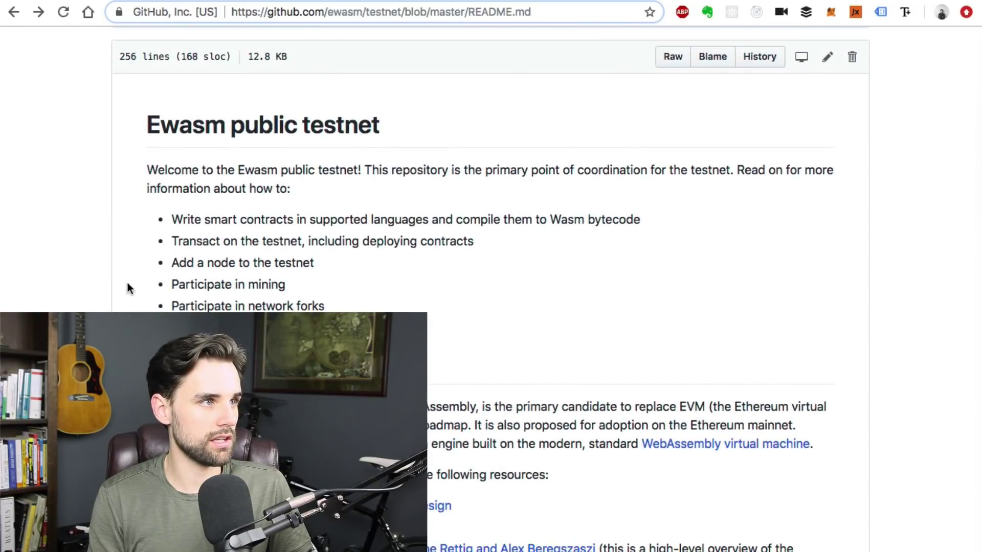
Highlight the 'Ewasm public testnet' title on the ewasm/testnet README
left_click_drag(145, 125, 424, 143)
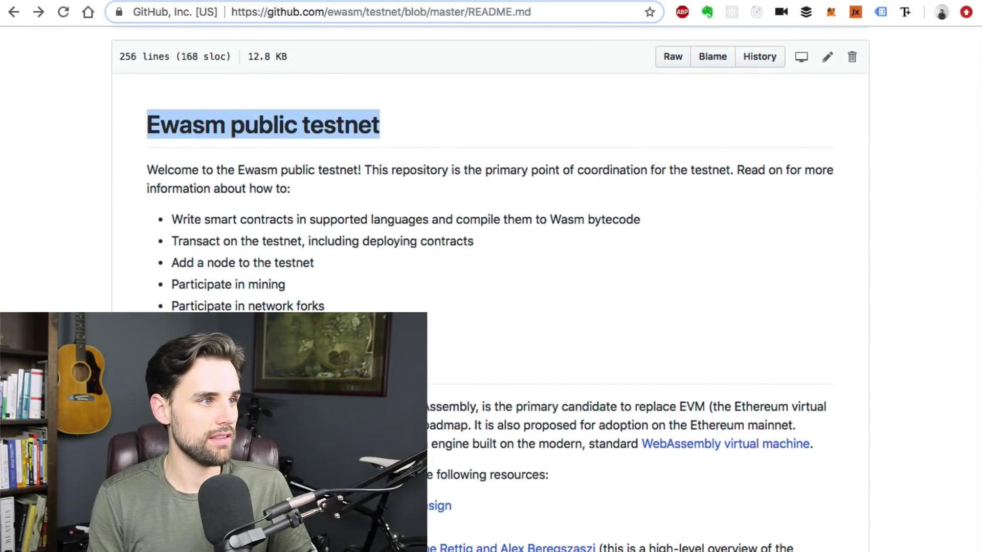
scroll(491, 291, "down", 10)
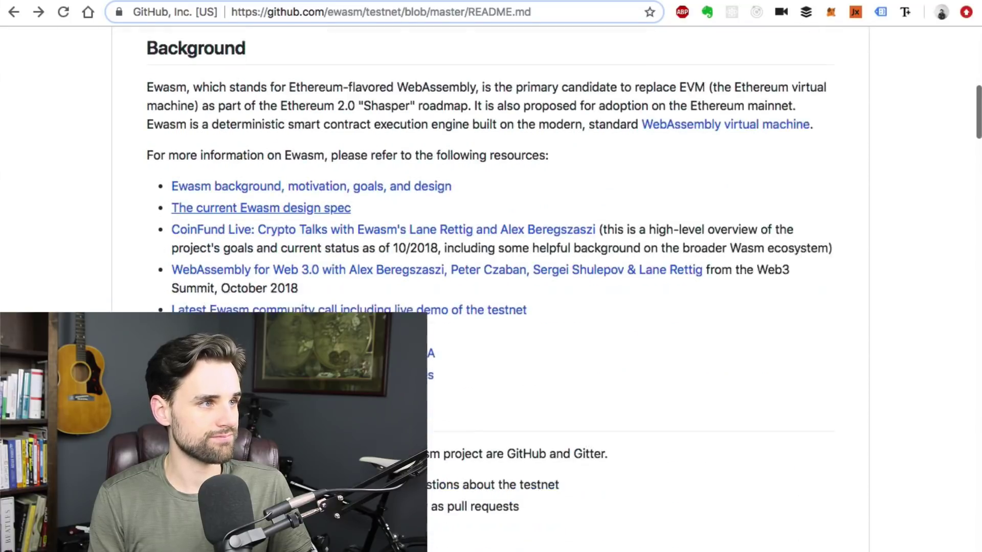
scroll(491, 291, "down", 5)
scroll(491, 291, "down", 3)
scroll(491, 292, "down", 10)
scroll(491, 292, "down", 5)
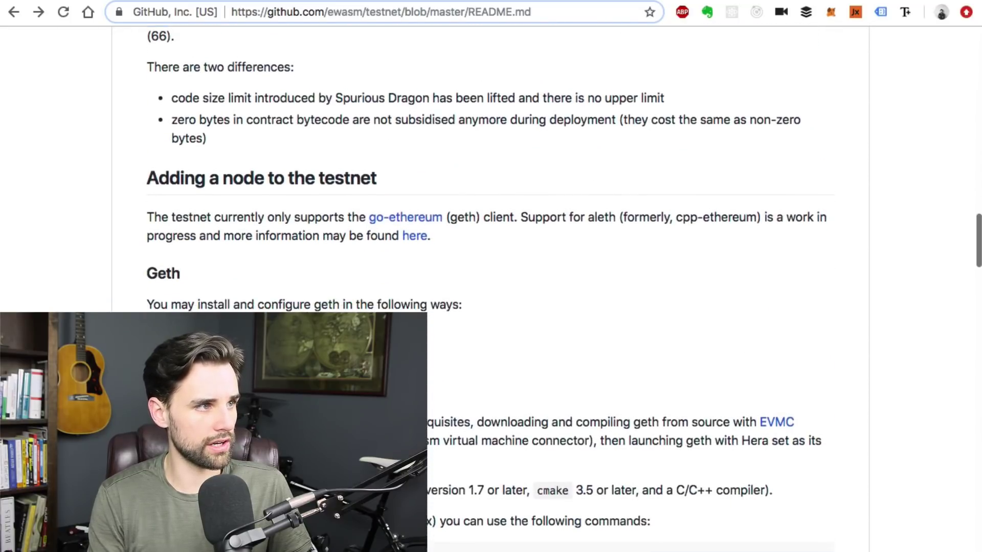
scroll(491, 292, "down", 1)
scroll(491, 291, "down", 5)
scroll(491, 291, "down", 2)
scroll(491, 292, "down", 5)
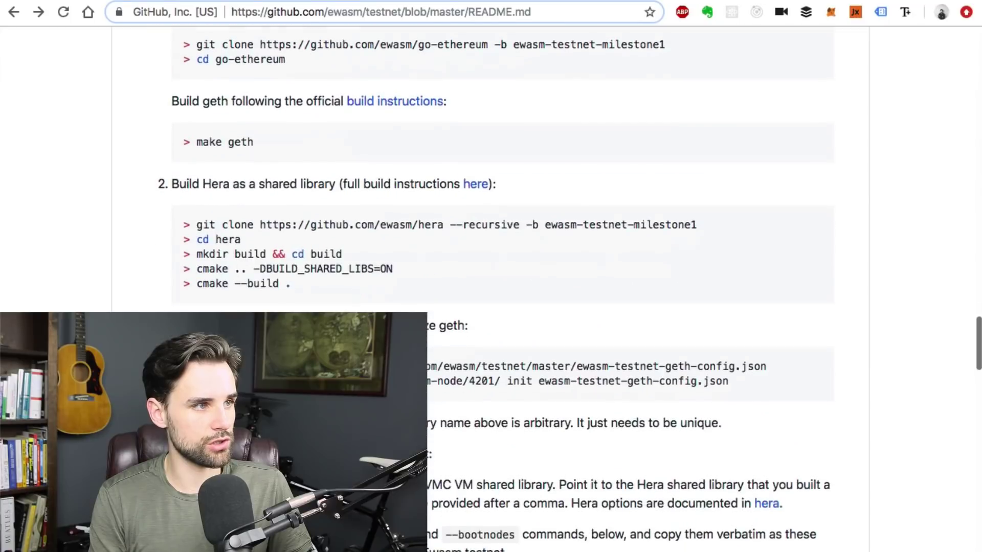
scroll(491, 292, "down", 8)
scroll(491, 291, "down", 10)
scroll(612, 341, "up", 15)
scroll(612, 341, "up", 10)
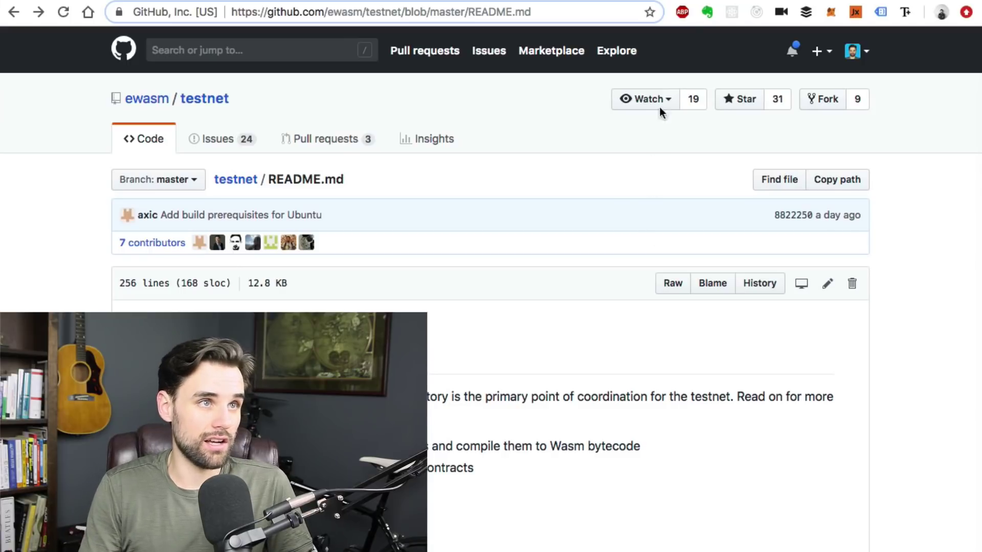
Switch to the tab with the Solidity v0.5.0 Breaking Changes documentation
key("ctrl+Tab")
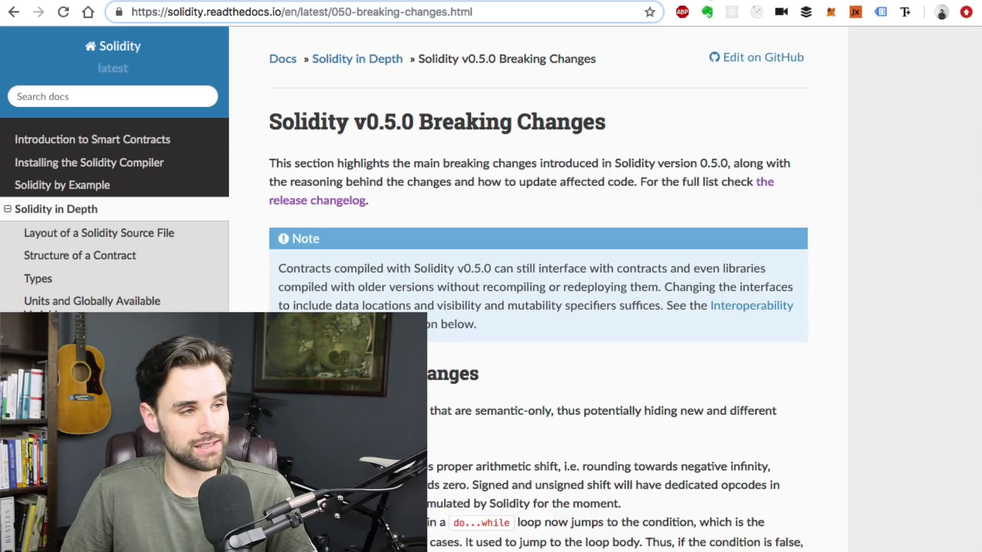
scroll(248, 236, "down", 10)
scroll(247, 237, "down", 3)
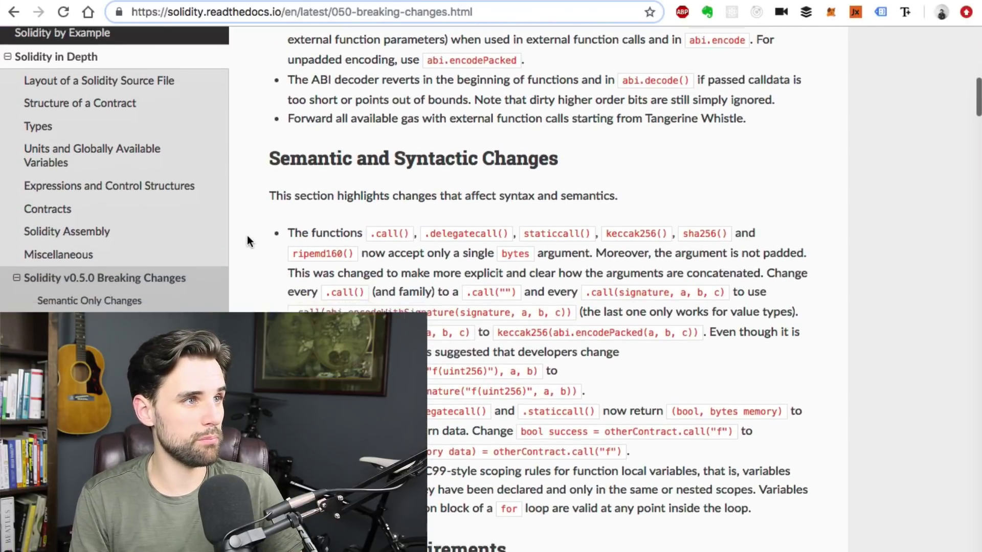
scroll(247, 241, "down", 1)
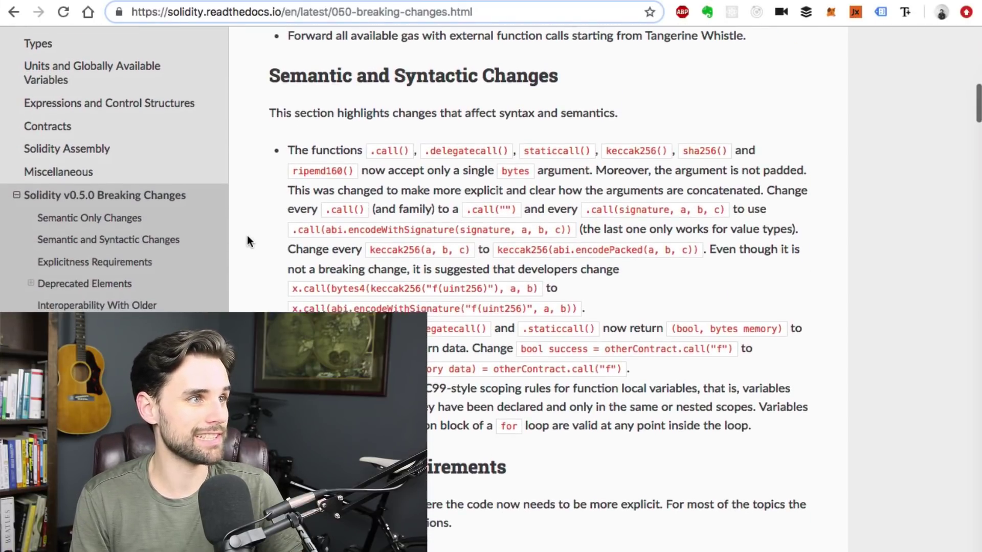
scroll(247, 241, "down", 2)
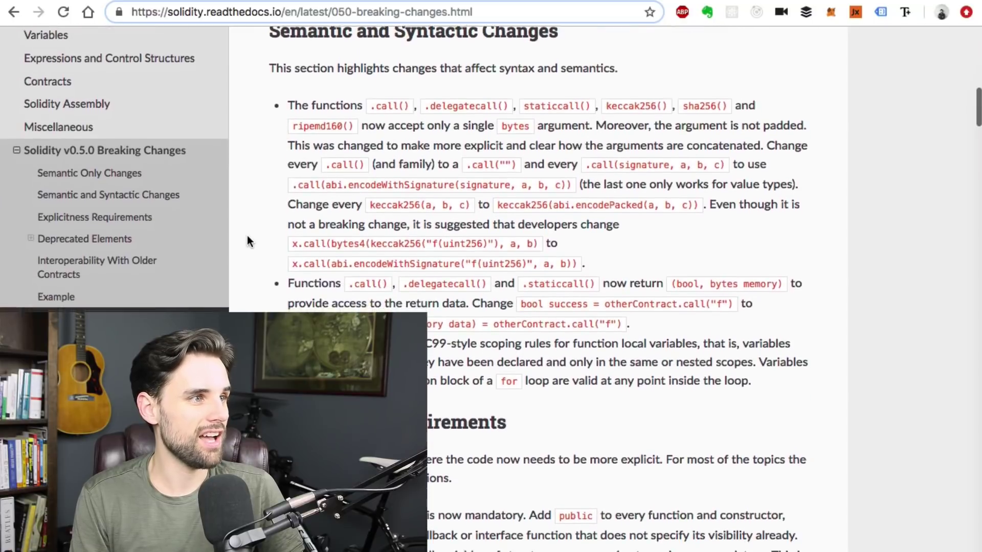
scroll(248, 241, "down", 6)
scroll(246, 241, "down", 6)
scroll(247, 241, "down", 9)
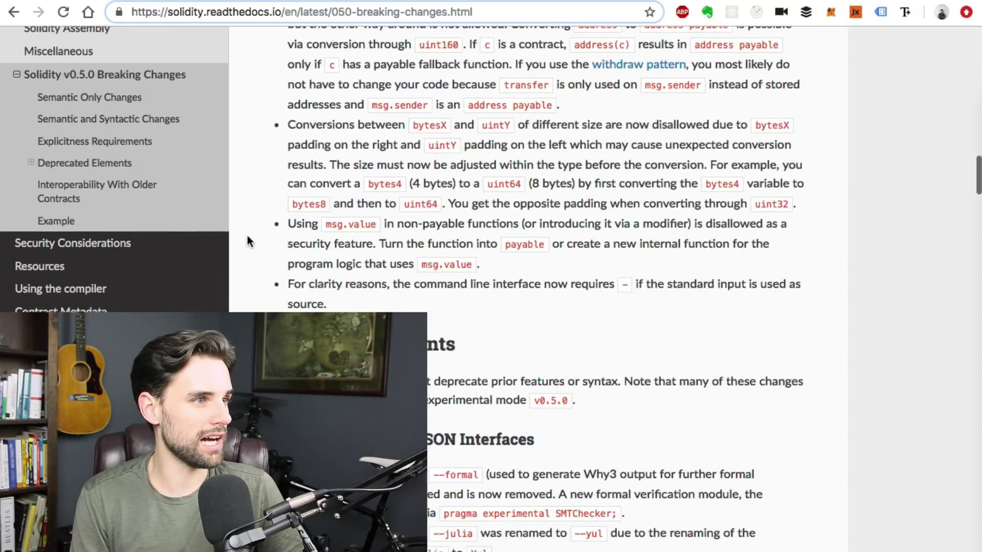
scroll(247, 240, "down", 3)
scroll(247, 241, "down", 2)
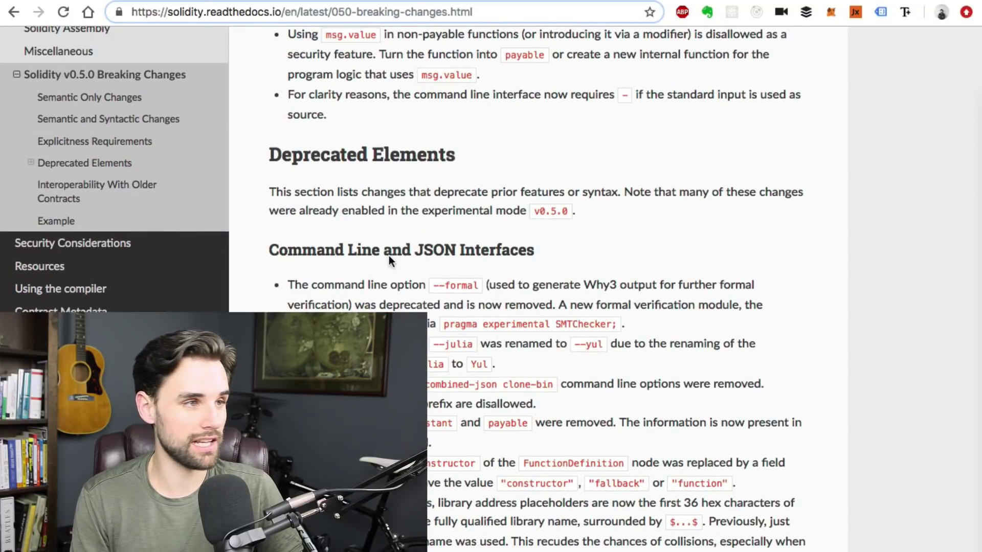
scroll(537, 230, "down", 5)
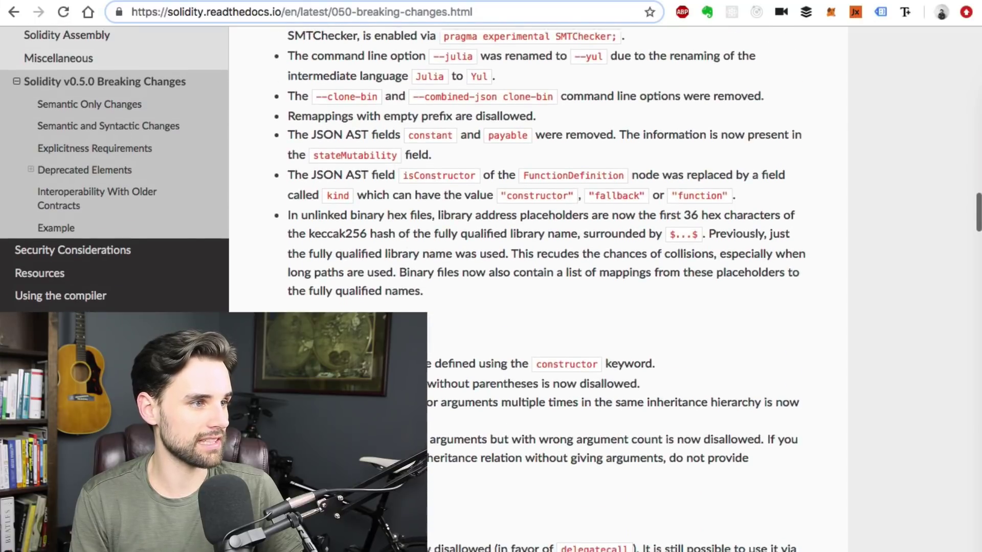
scroll(537, 231, "down", 5)
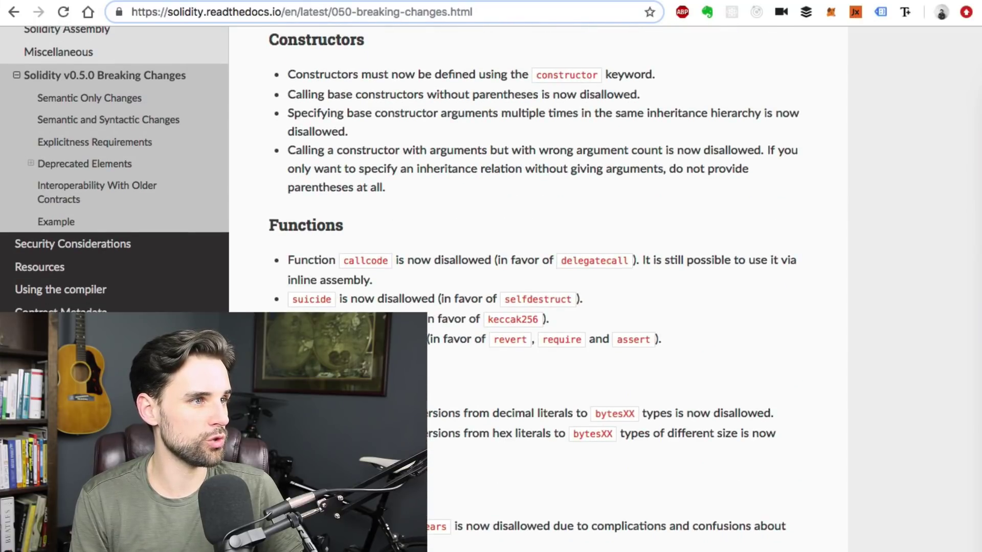
scroll(538, 230, "down", 3)
scroll(537, 230, "up", 3)
scroll(536, 231, "up", 5)
scroll(537, 231, "up", 5)
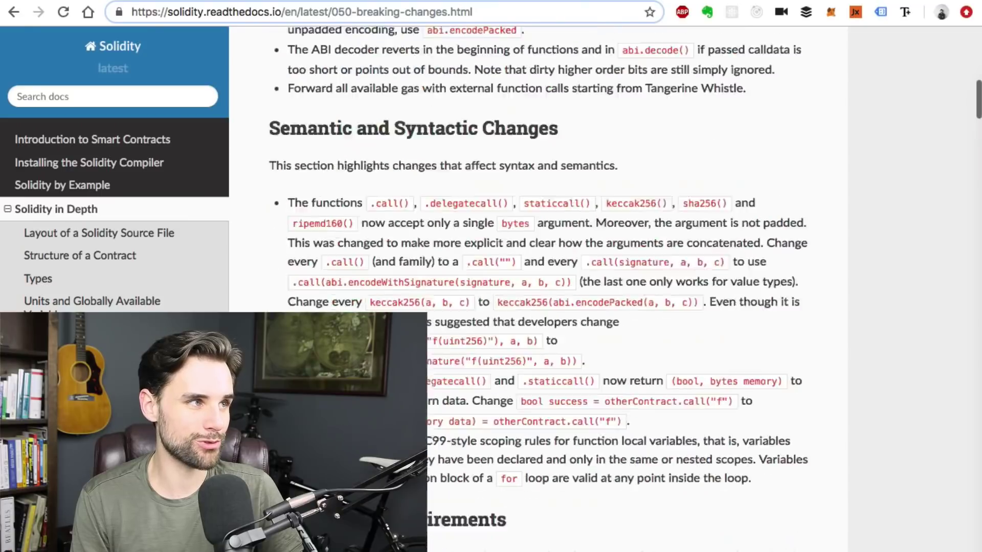
scroll(537, 276, "up", 5)
scroll(538, 276, "up", 3)
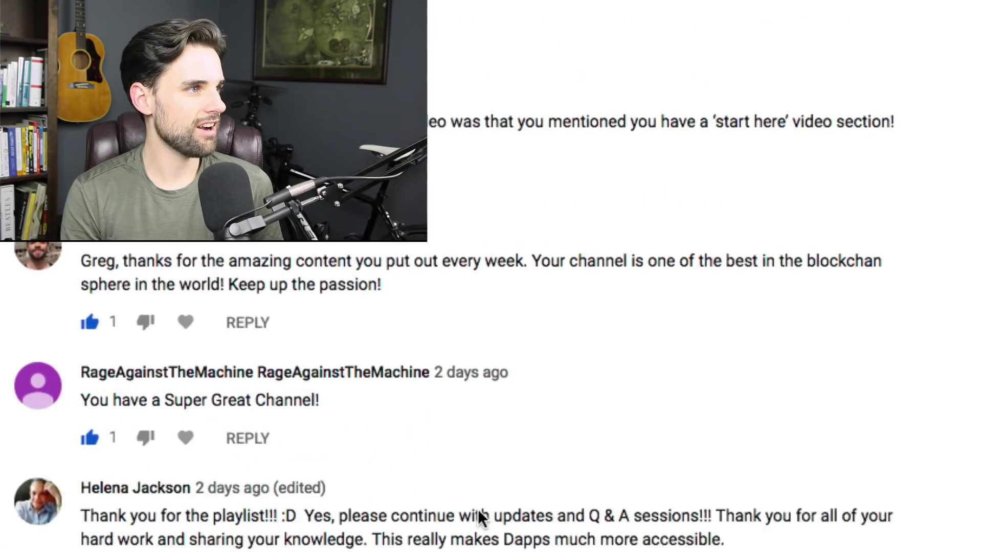
scroll(478, 508, "down", 1)
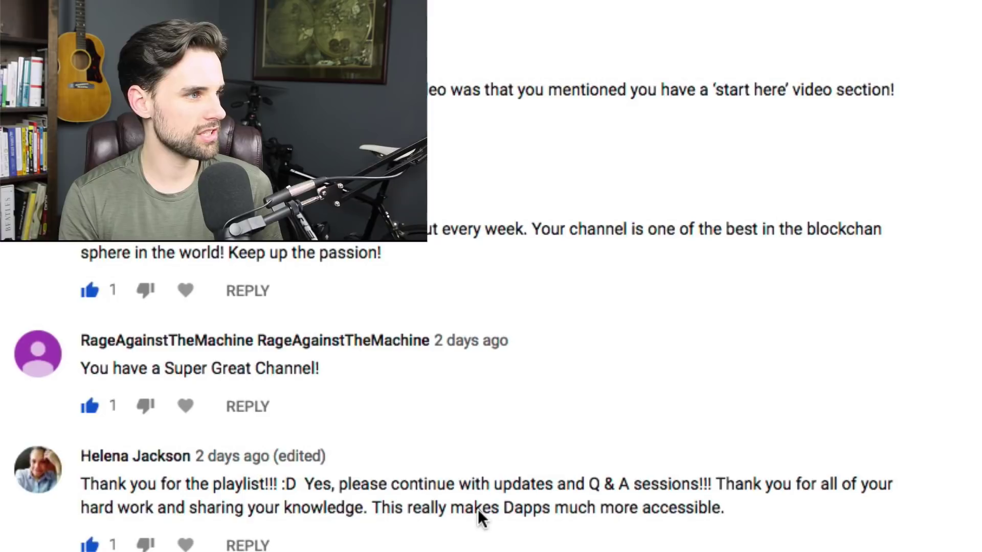
scroll(478, 509, "down", 3)
scroll(478, 508, "down", 3)
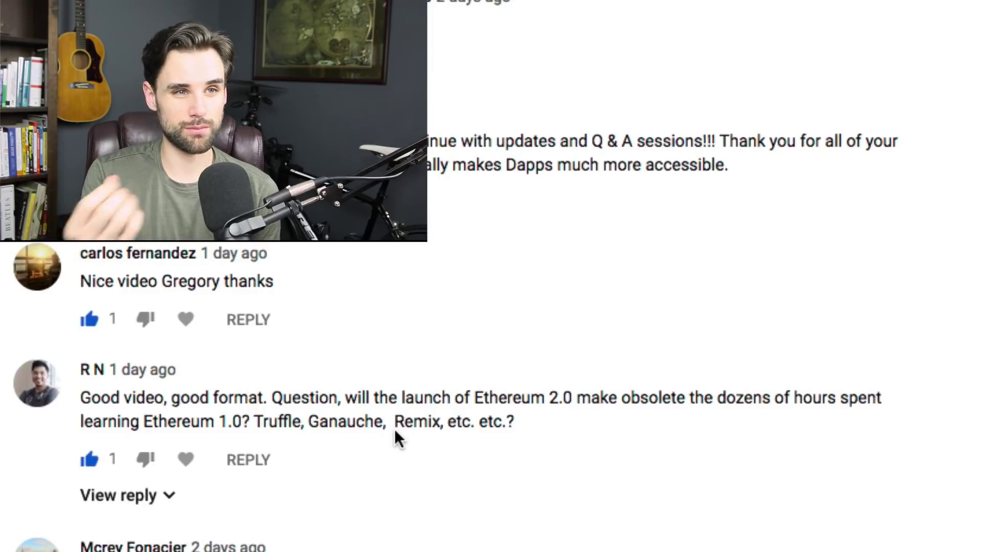
scroll(395, 429, "down", 3)
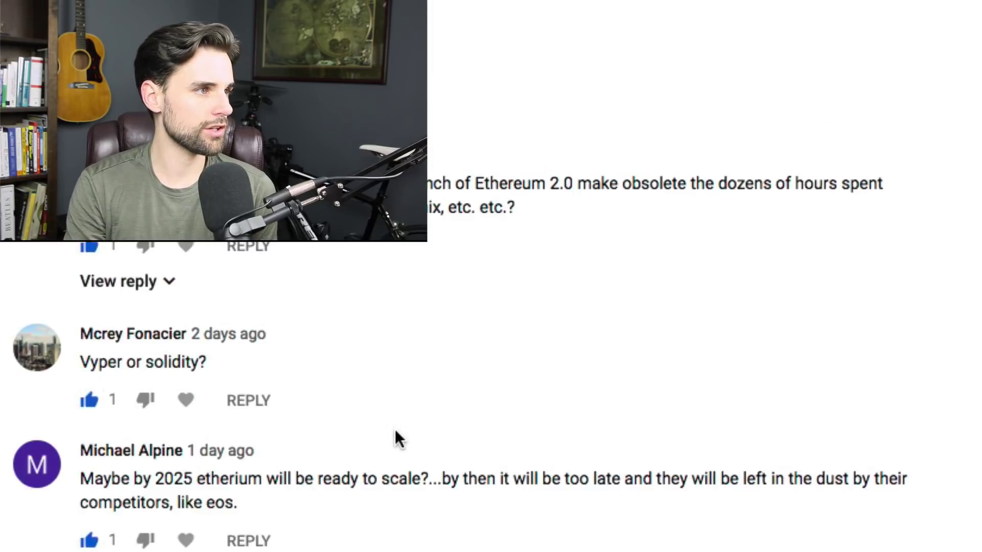
scroll(394, 429, "down", 1)
scroll(395, 429, "up", 1)
scroll(395, 429, "up", 2)
scroll(394, 438, "down", 3)
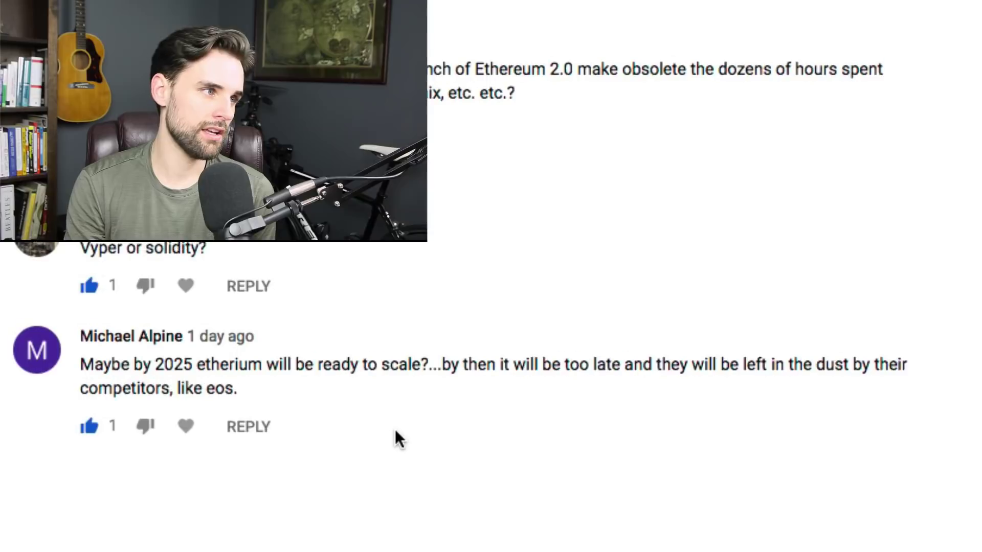
scroll(395, 438, "up", 1)
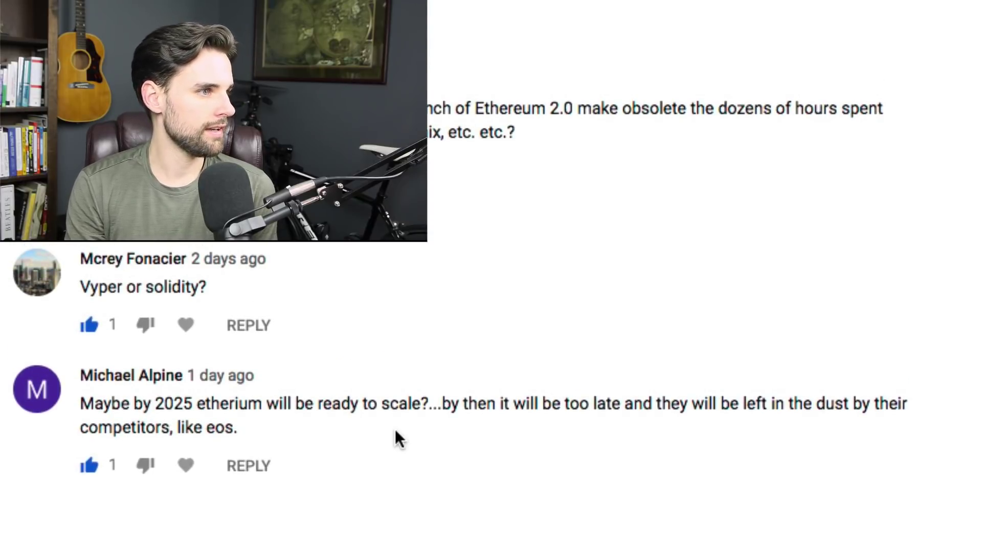
scroll(394, 431, "up", 3)
scroll(395, 430, "up", 2)
scroll(395, 431, "up", 3)
scroll(395, 437, "up", 1)
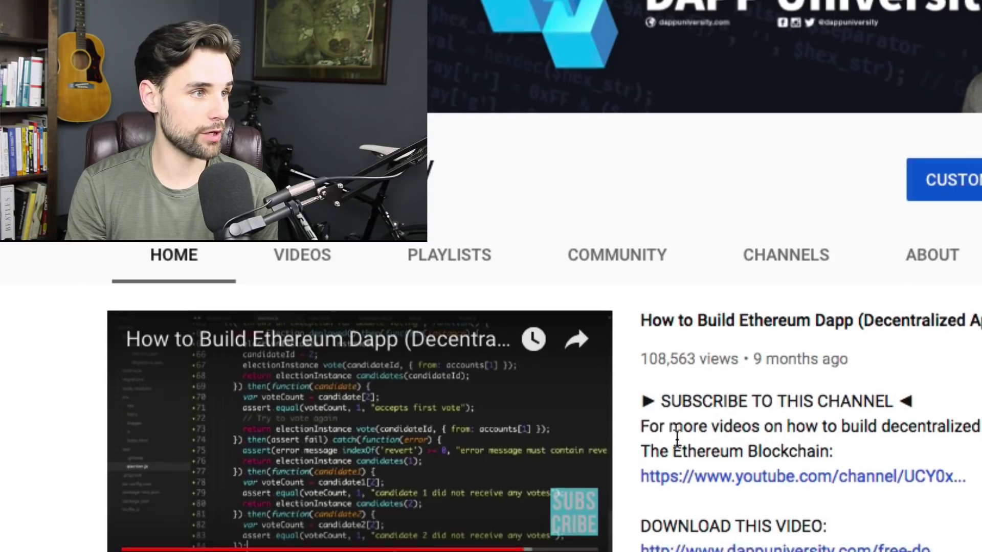
scroll(676, 447, "down", 5)
scroll(676, 447, "down", 5)
scroll(675, 448, "down", 3)
scroll(676, 447, "down", 7)
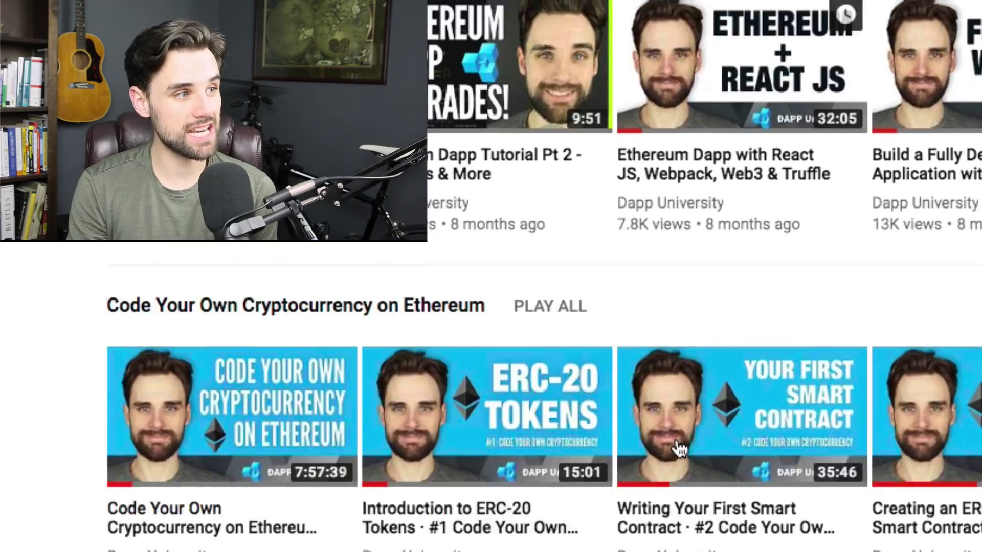
scroll(675, 447, "down", 5)
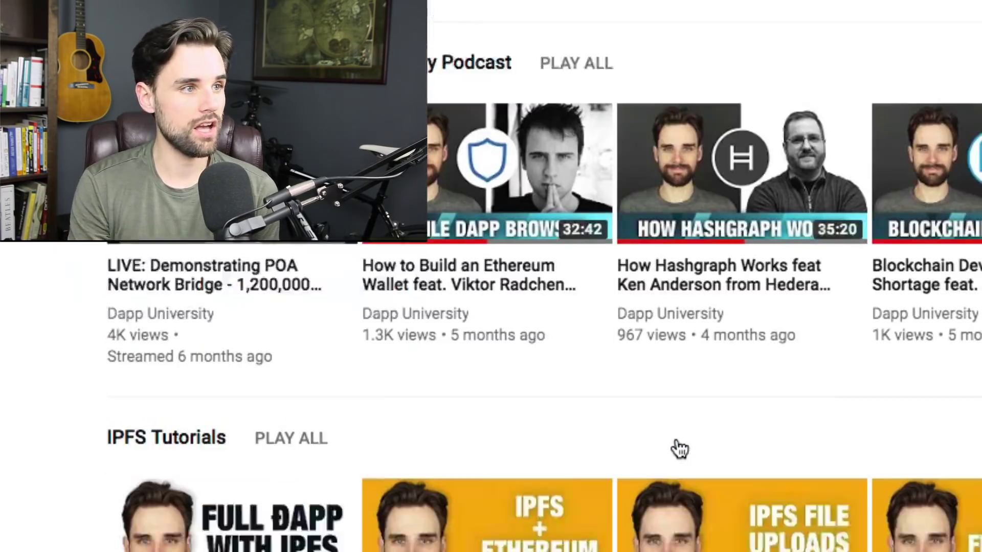
scroll(678, 449, "down", 5)
scroll(678, 449, "up", 10)
scroll(678, 449, "up", 5)
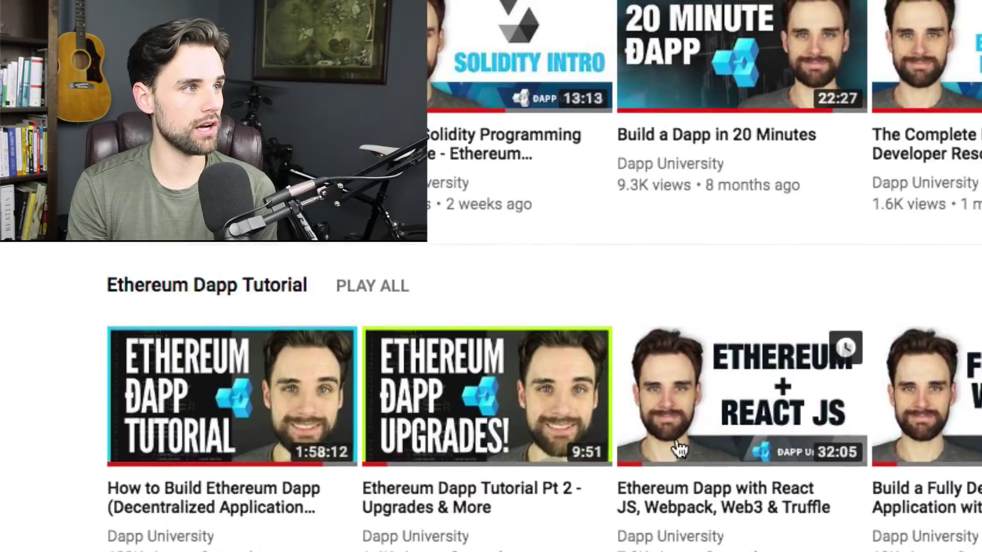
scroll(676, 445, "up", 5)
scroll(676, 437, "down", 1)
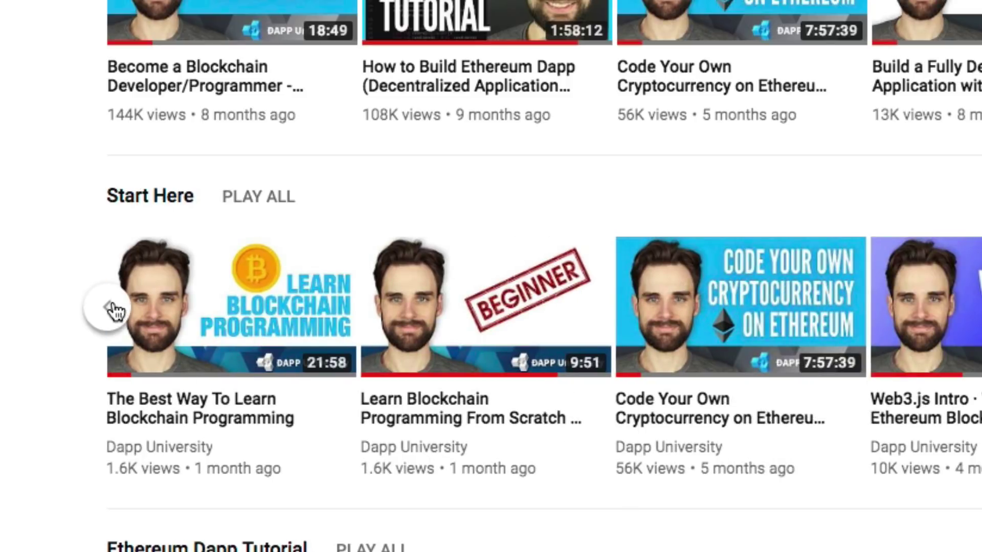
Slide the Dapp University Start Here playlist row back to its earlier videos
left_click(110, 309)
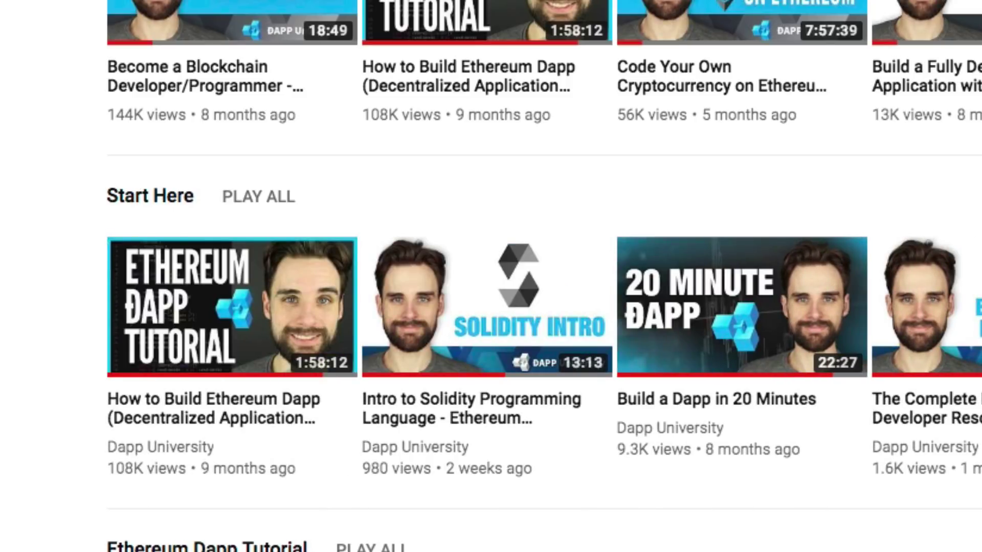